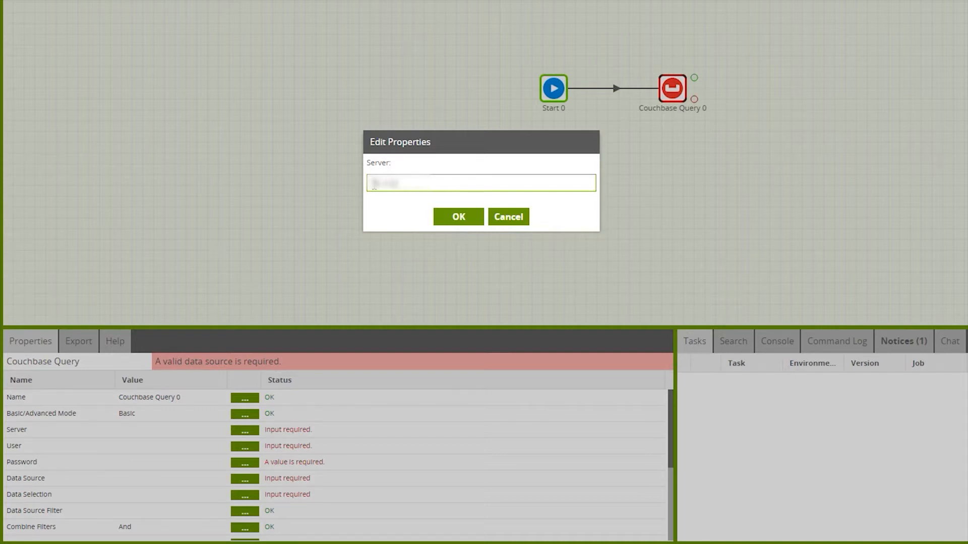
# Enter the server address for the Couchbase Query component and set its user to Administrator.
pyautogui.write('68')
pyautogui.click(468, 222)
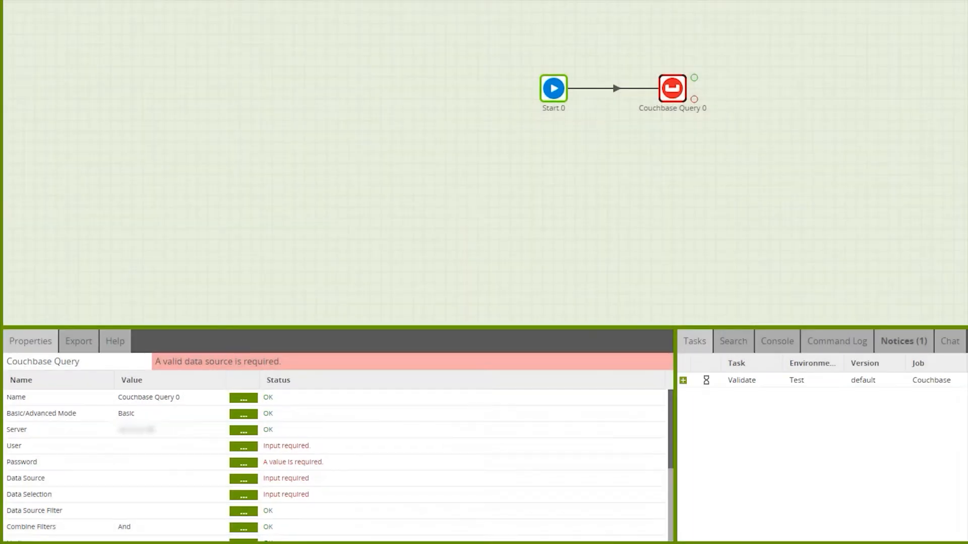
pyautogui.click(243, 447)
pyautogui.write('Administrator')
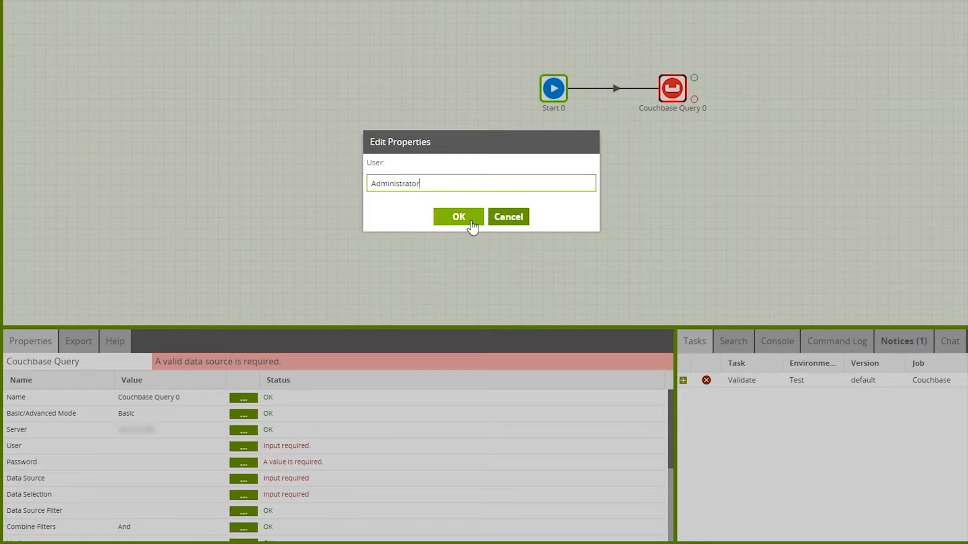
pyautogui.click(472, 225)
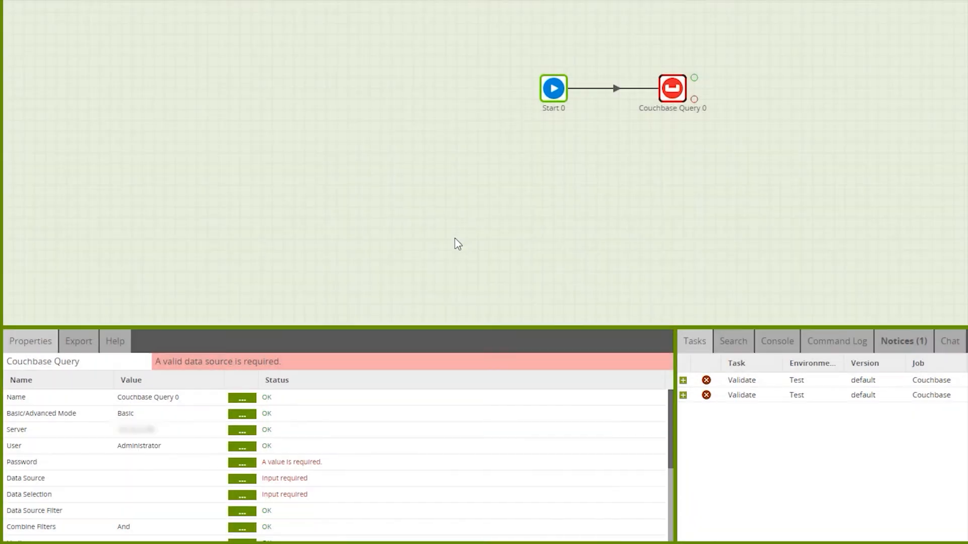
# Enter the Couchbase account password, choosing to store it in the component.
pyautogui.click(250, 465)
pyautogui.click(355, 227)
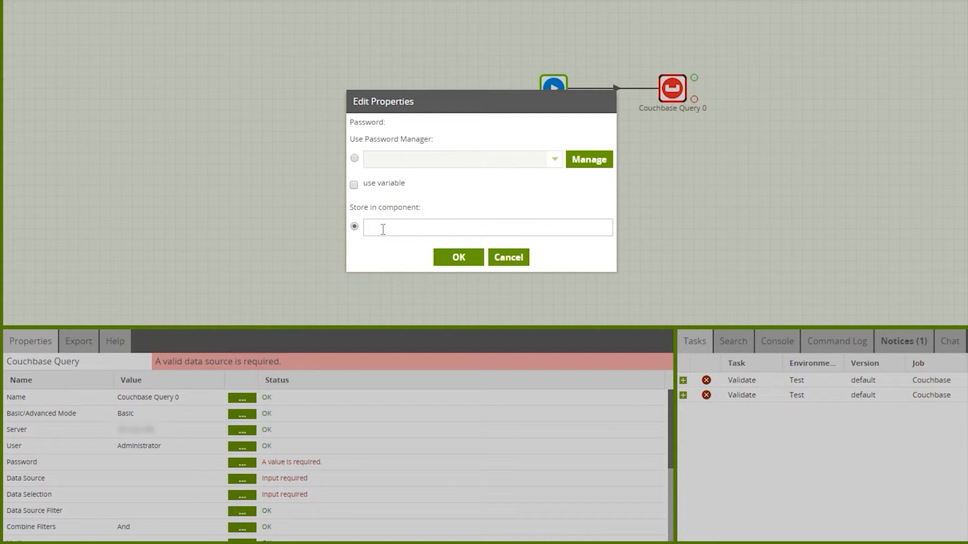
pyautogui.click(383, 229)
pyautogui.write('••')
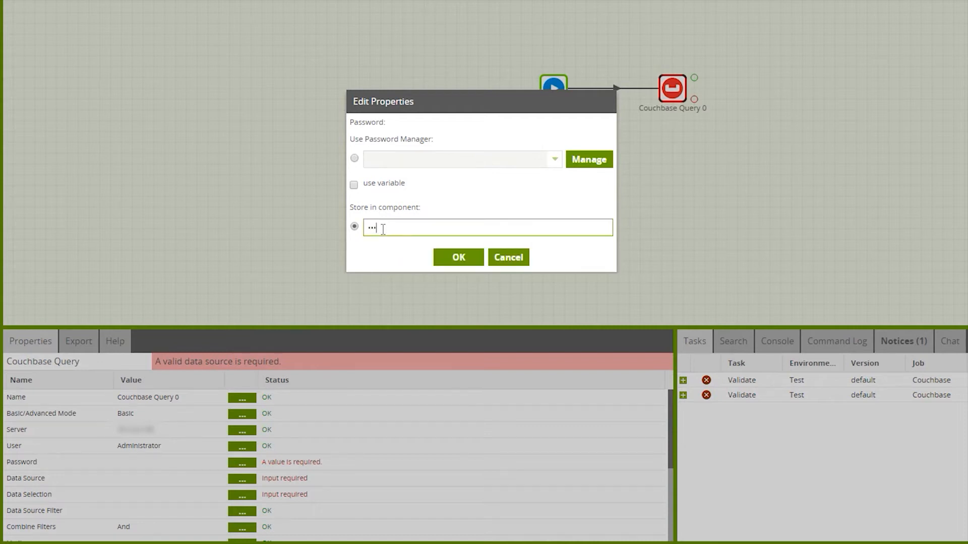
pyautogui.write('••••••')
pyautogui.click(478, 258)
# Set the Couchbase Query's data source to travel-sample.
pyautogui.click(240, 479)
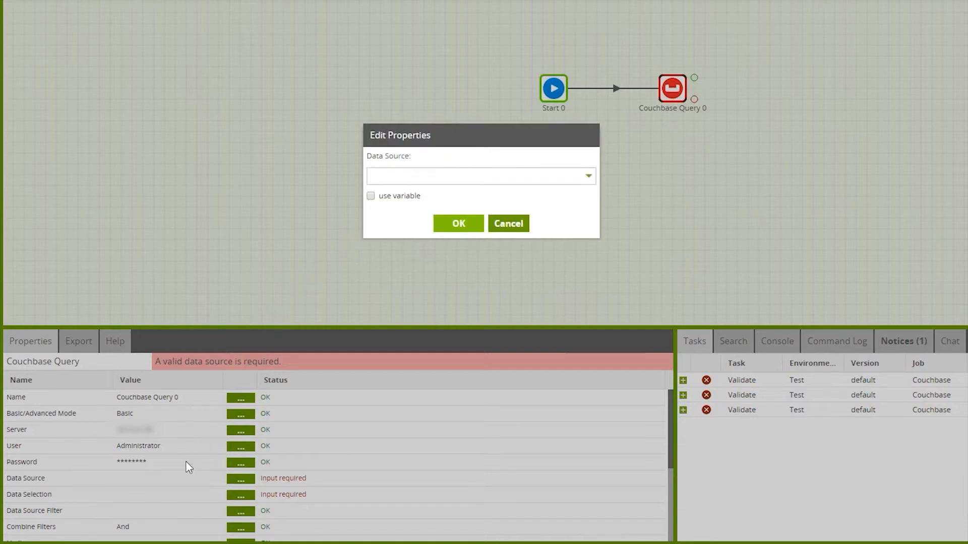
pyautogui.click(588, 180)
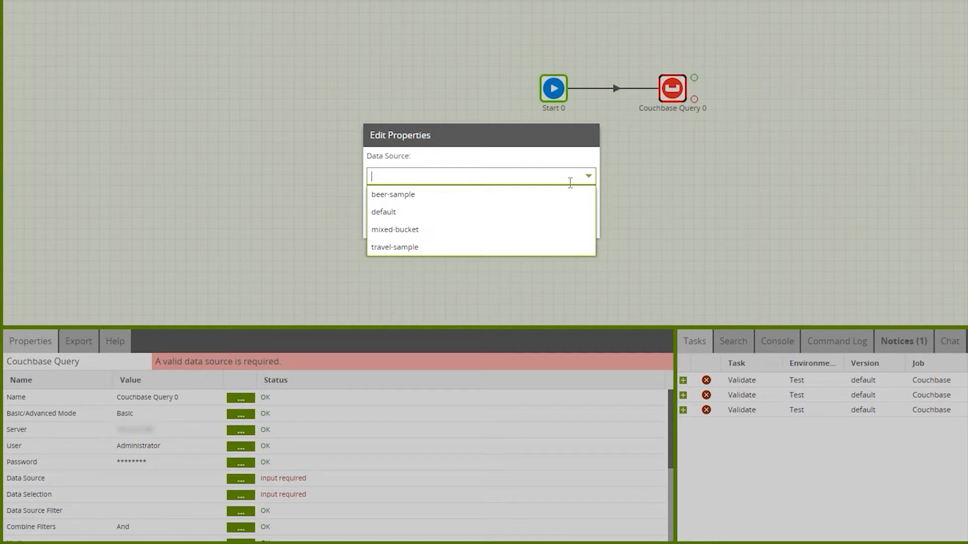
pyautogui.click(447, 248)
pyautogui.click(459, 224)
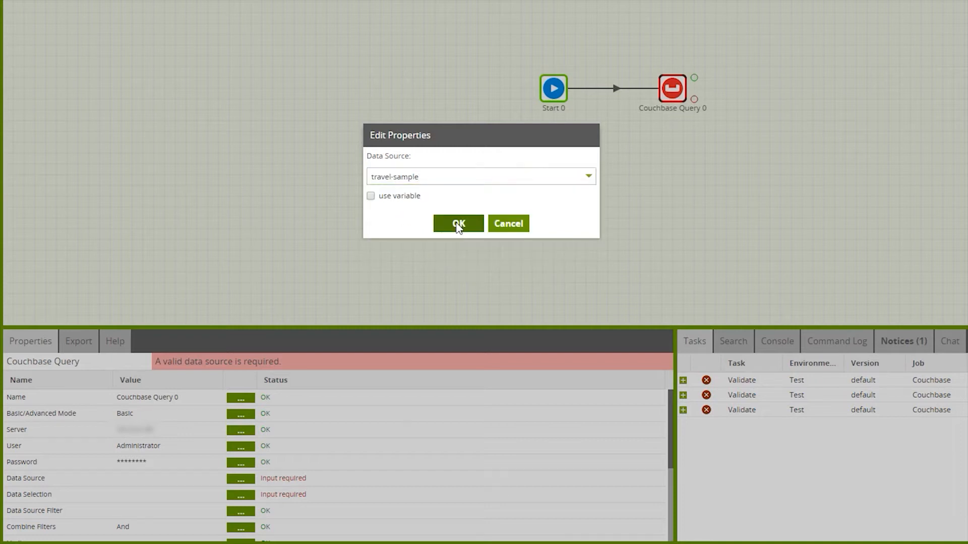
# Include all available columns, from Document.Id to state, in the Couchbase Query's data selection.
pyautogui.click(237, 495)
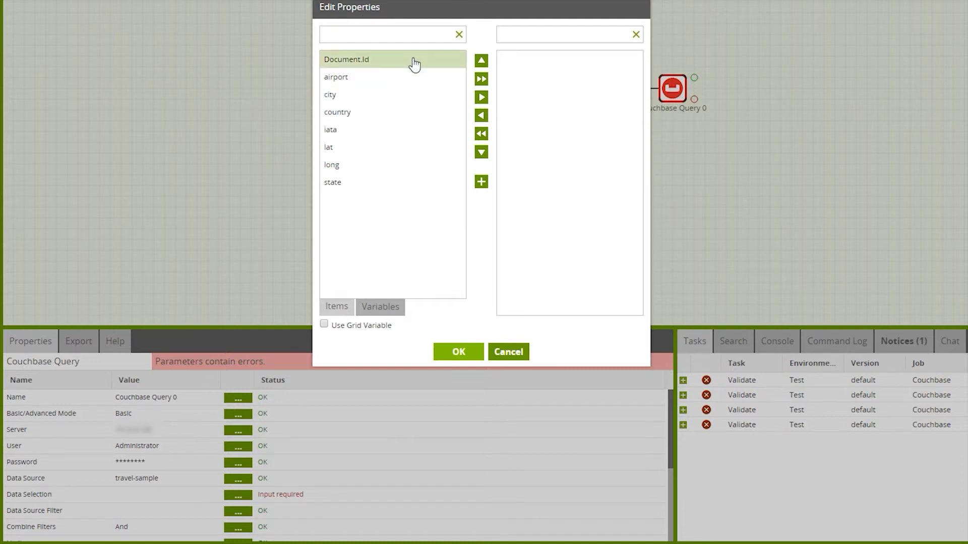
pyautogui.click(482, 81)
pyautogui.click(455, 354)
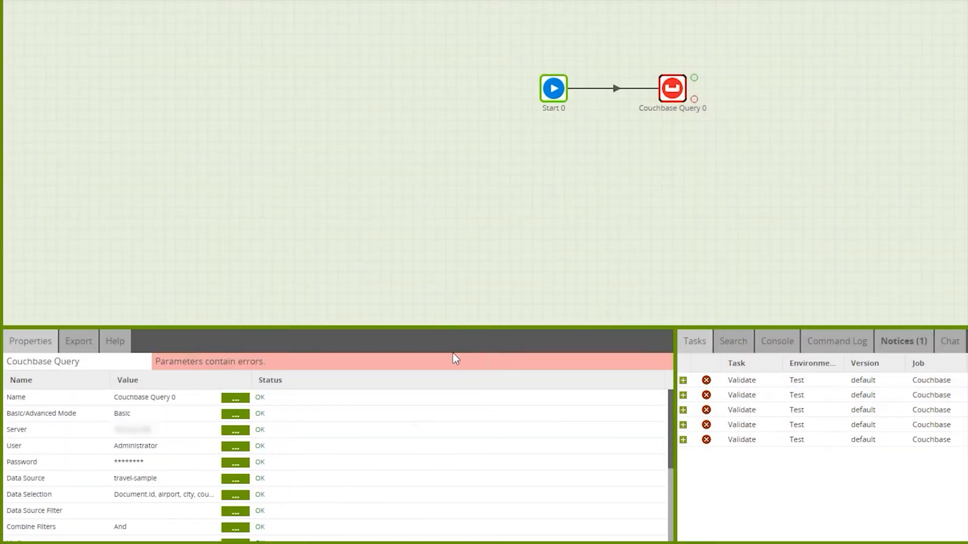
# Find the personal test bucket by its owner's first name and set it as the query's S3 Staging Area.
pyautogui.scroll(-3, 372, 464)
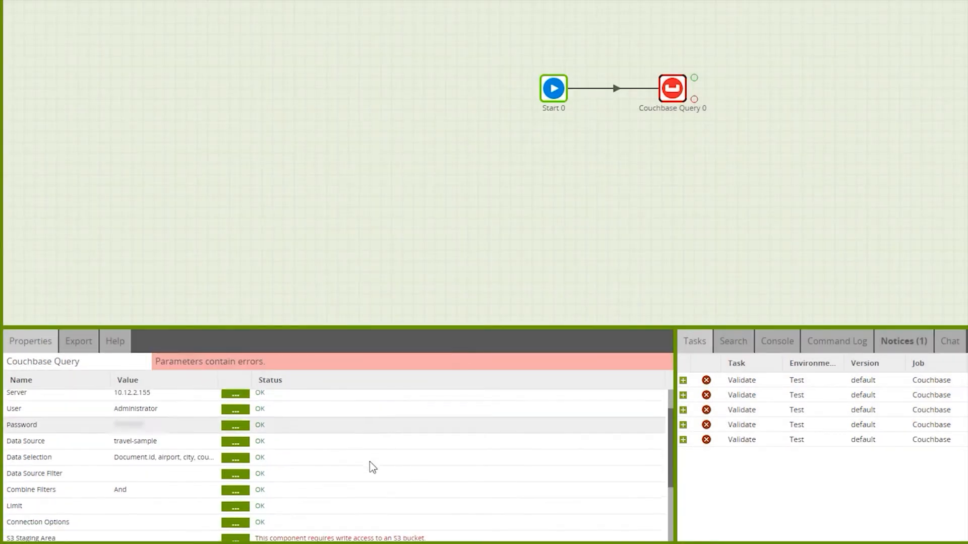
pyautogui.click(231, 443)
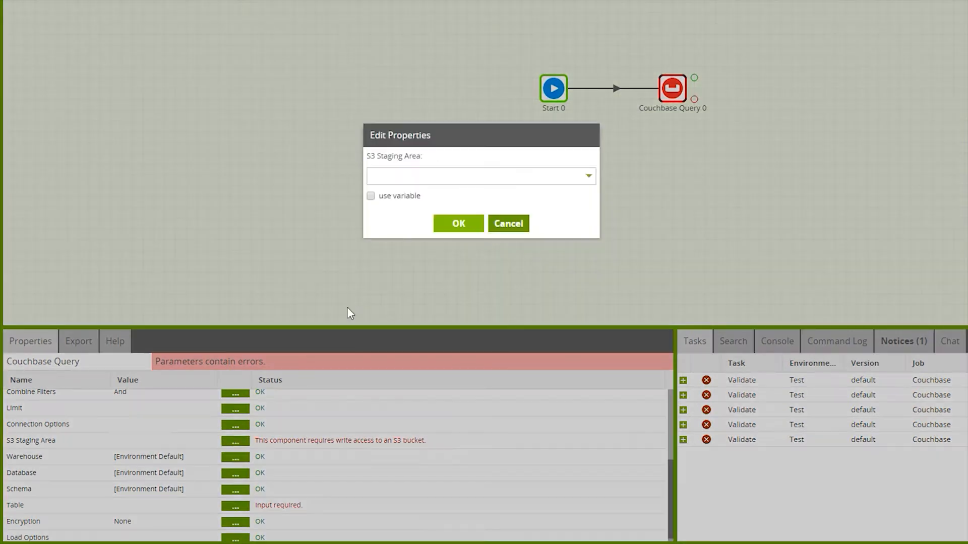
pyautogui.click(442, 177)
pyautogui.write('laura')
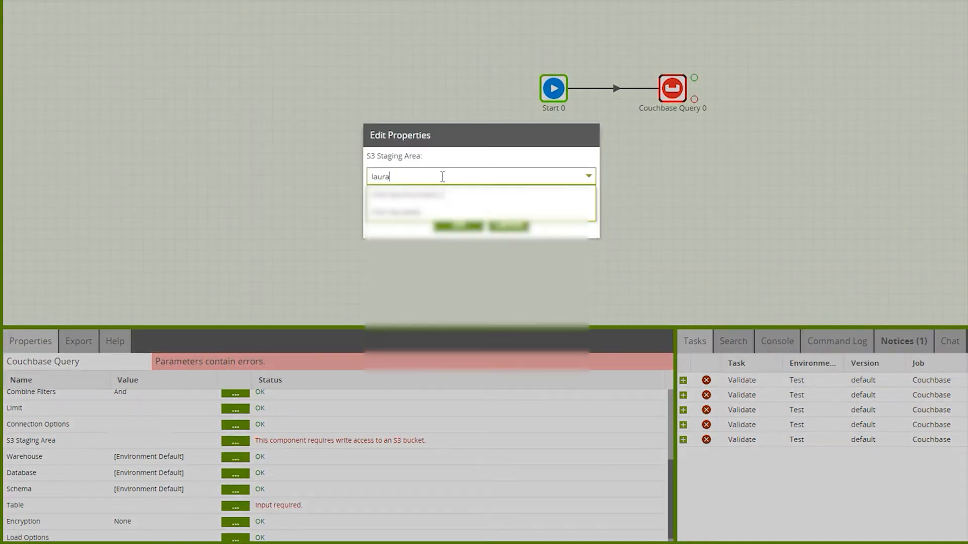
pyautogui.click(443, 194)
pyautogui.click(451, 222)
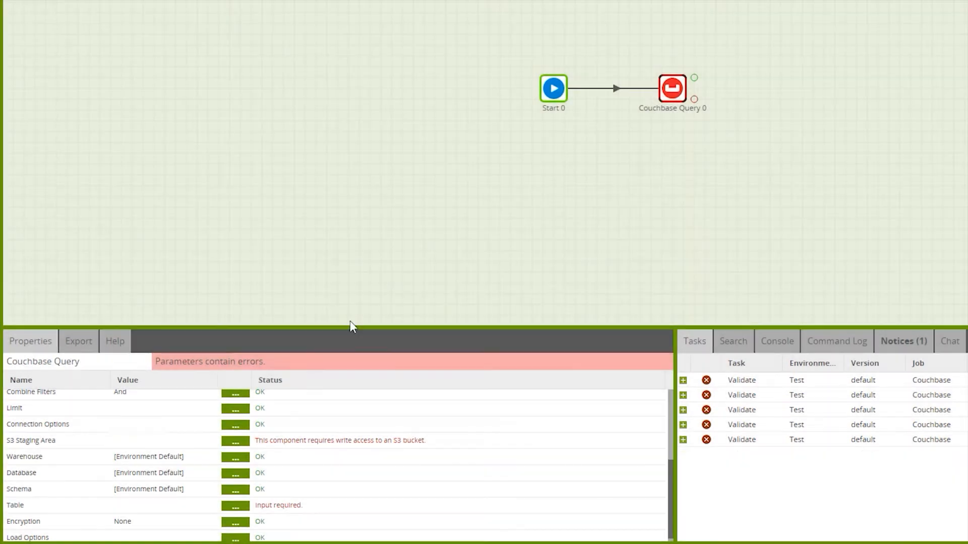
# Set the Couchbase Query's target table name to couchbase_travel.
pyautogui.click(233, 505)
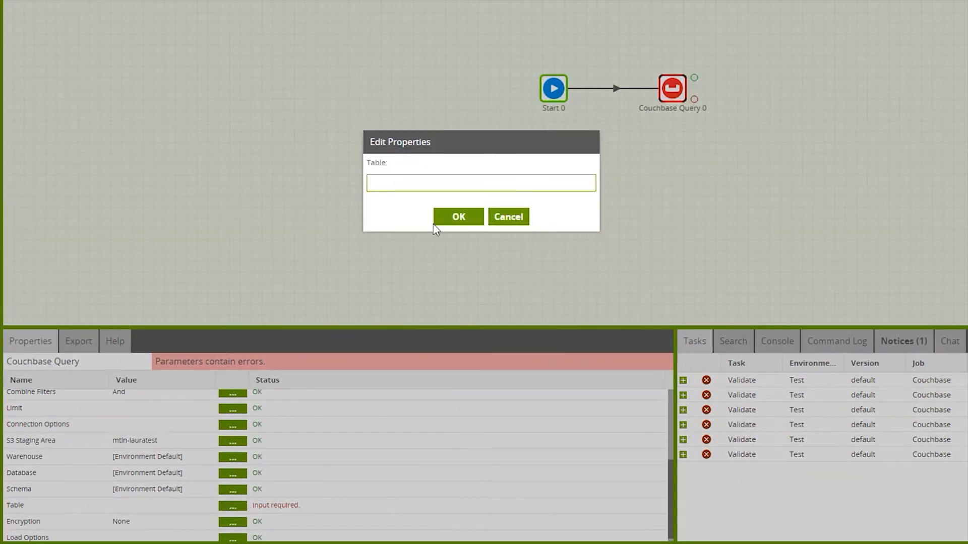
pyautogui.write('couchbase_travel')
pyautogui.click(458, 217)
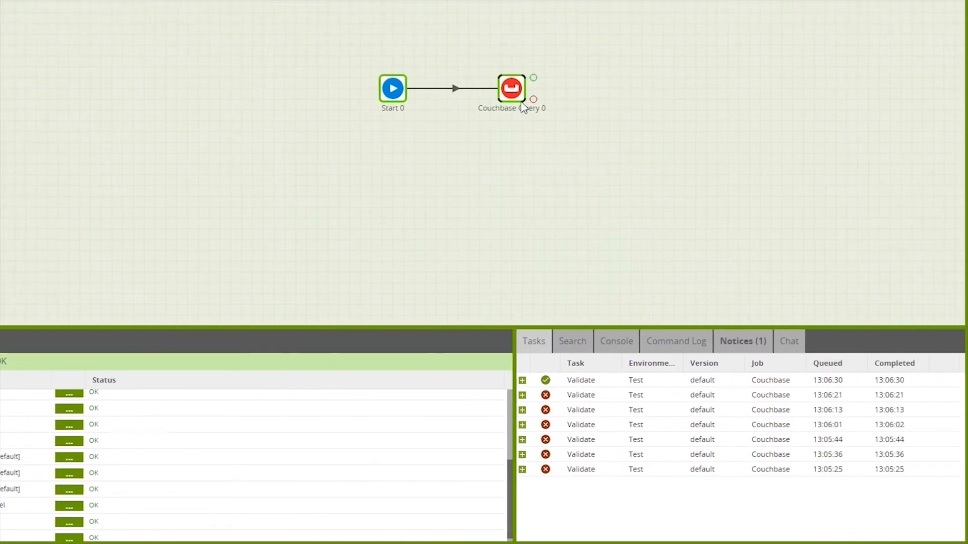
# Run the Couchbase Query component in the Test environment and expand the details of its run task.
pyautogui.rightClick(517, 96)
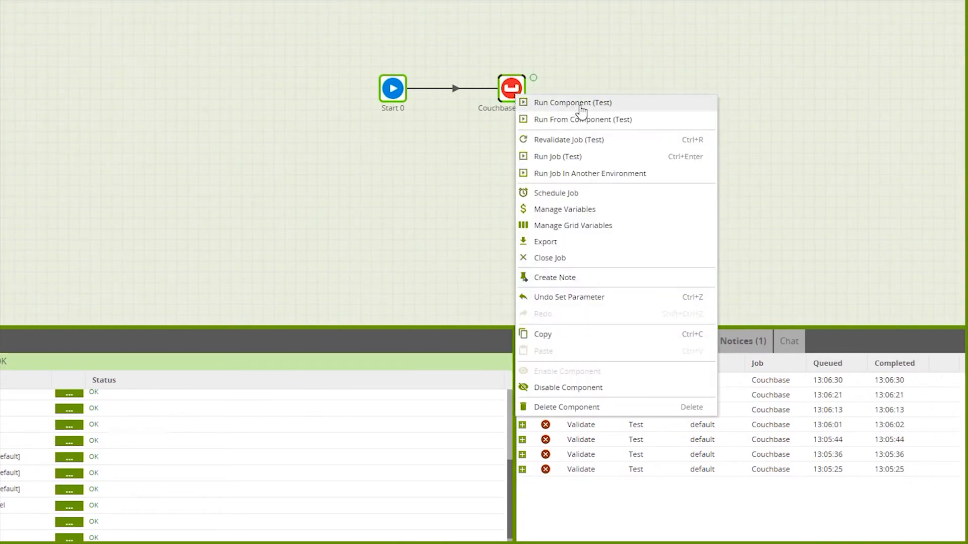
pyautogui.click(581, 105)
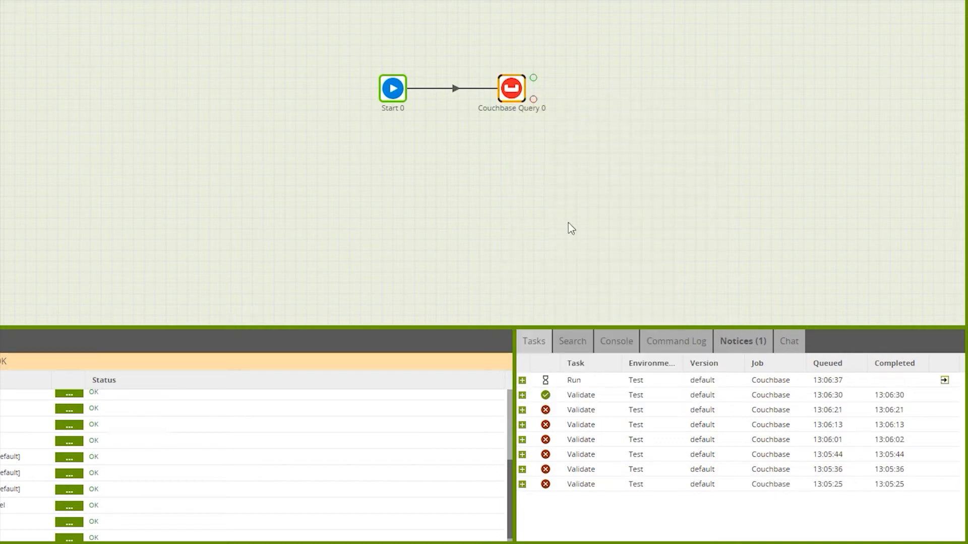
pyautogui.click(522, 382)
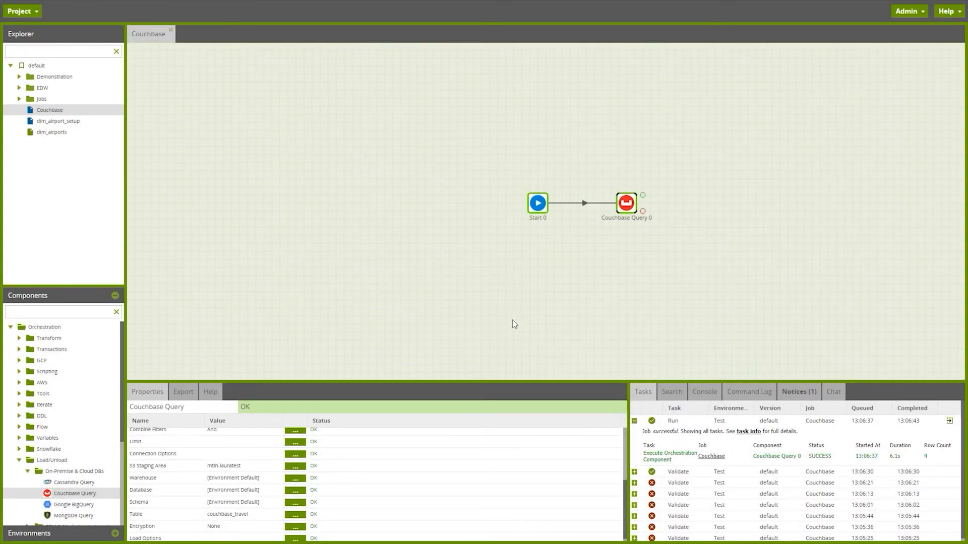
# Add a transformation job named "Couchbase View Data" under the default version and open it.
pyautogui.rightClick(44, 65)
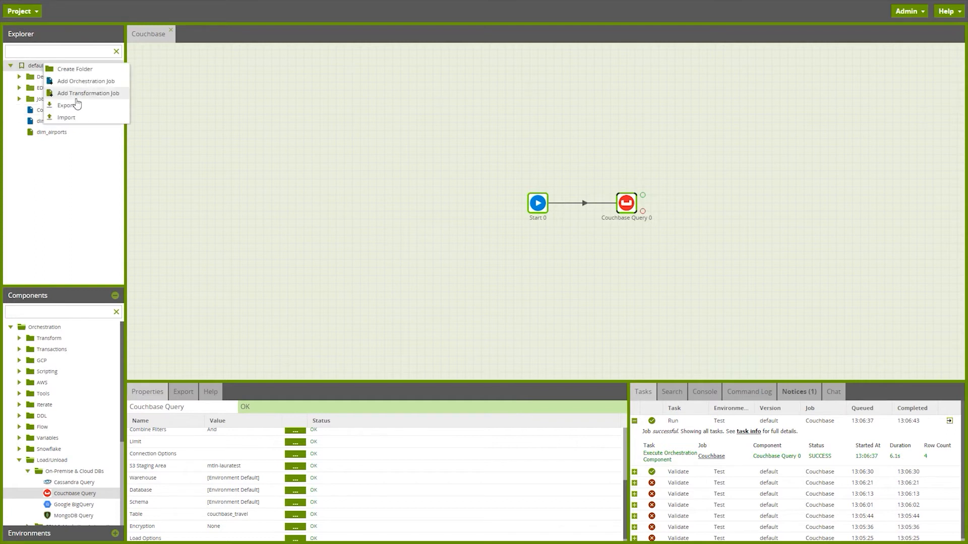
pyautogui.click(76, 95)
pyautogui.write('Couchbase View DA')
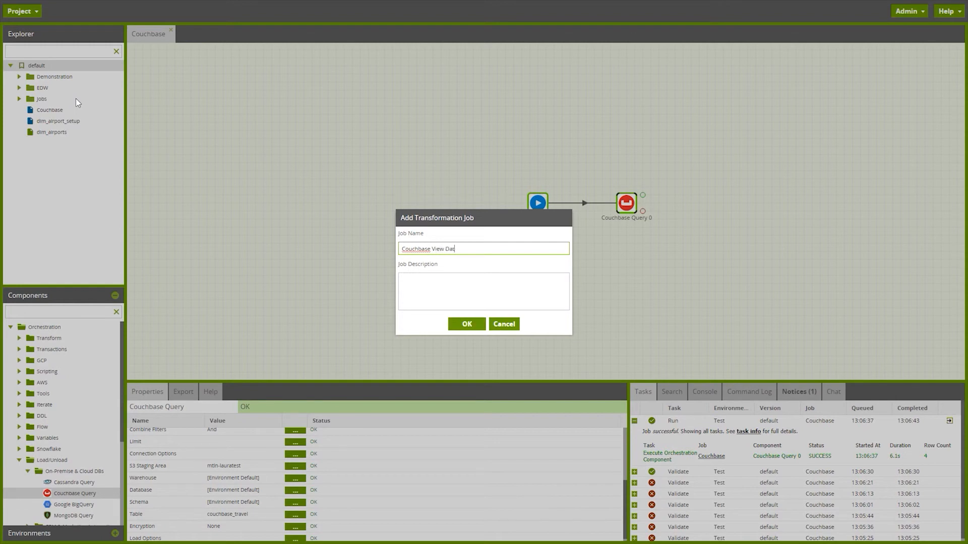
pyautogui.write('ta')
pyautogui.click(466, 324)
pyautogui.click(464, 300)
# Add a Table Input component to the empty canvas and set its table to couchbase_travel.
pyautogui.doubleClick(50, 338)
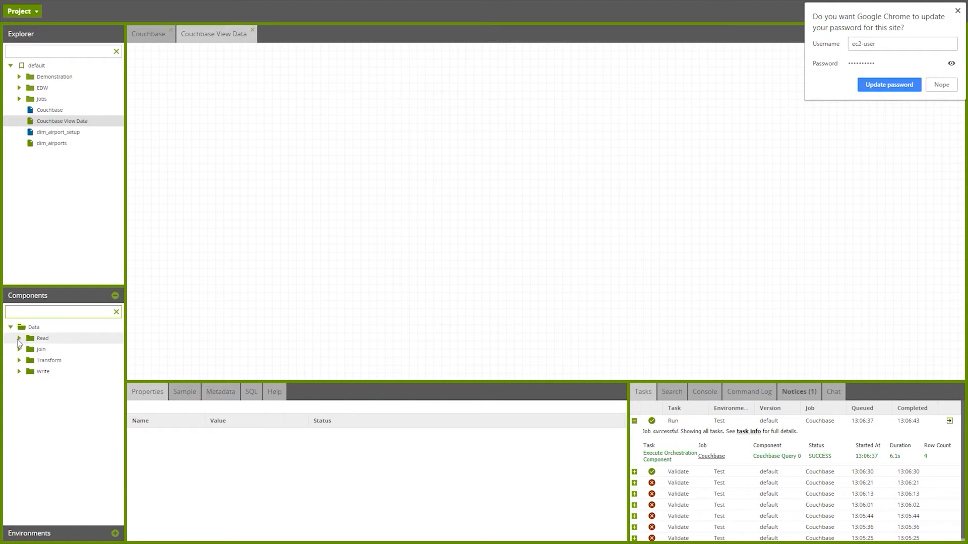
pyautogui.moveTo(65, 371); pyautogui.dragTo(359, 213)
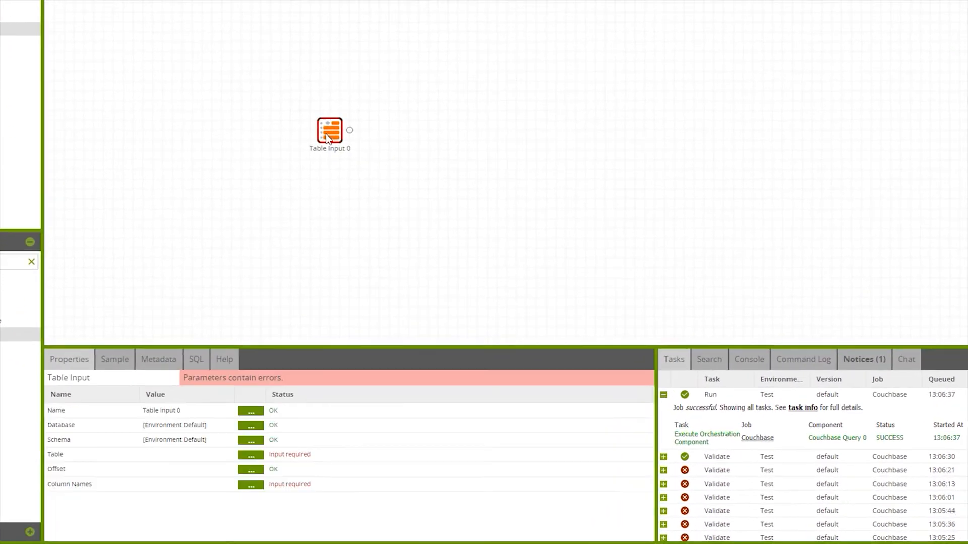
pyautogui.click(251, 455)
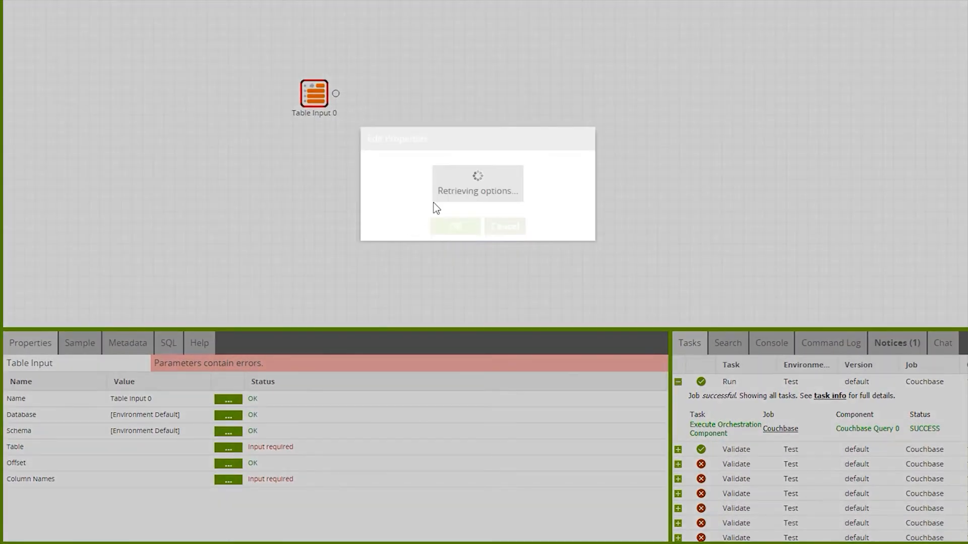
pyautogui.click(422, 178)
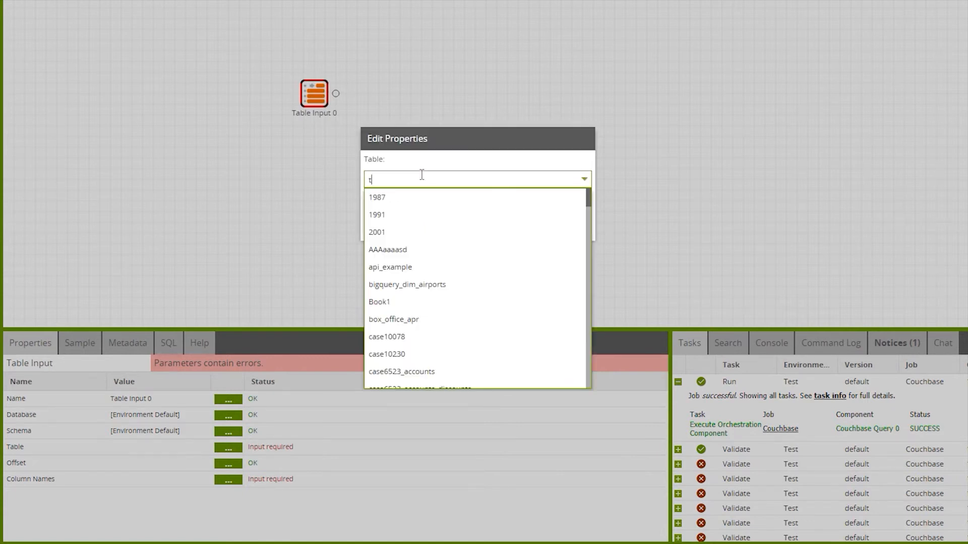
pyautogui.write('trave')
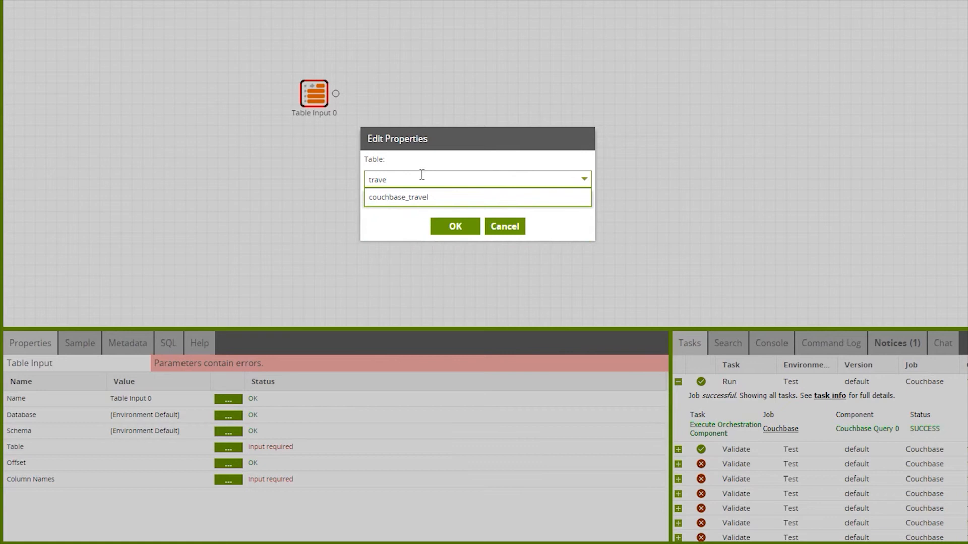
pyautogui.click(443, 201)
pyautogui.click(455, 227)
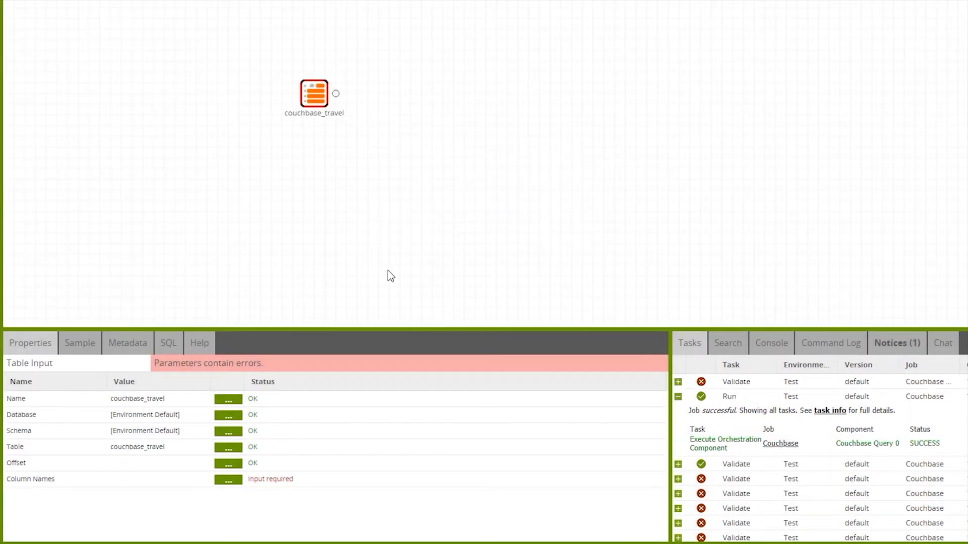
# Include all available columns, from Document.Id to state, in the Table Input's column names.
pyautogui.click(235, 482)
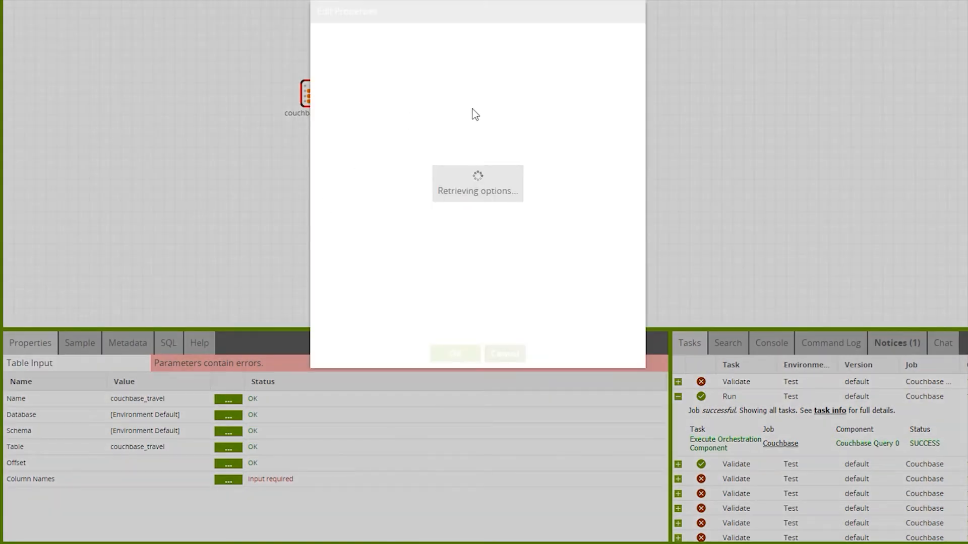
pyautogui.click(478, 83)
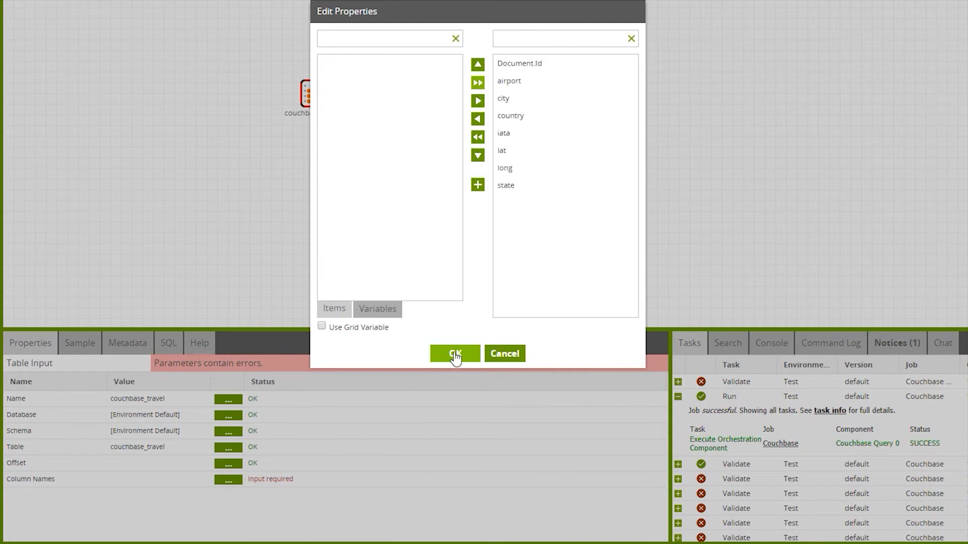
pyautogui.click(454, 354)
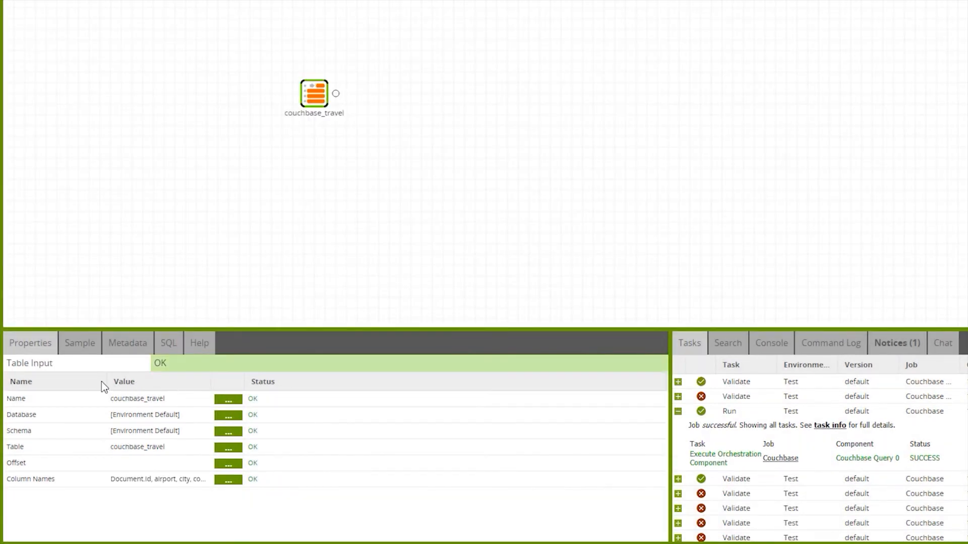
# Retrieve the row count and sample data of the couchbase_travel table input.
pyautogui.click(80, 343)
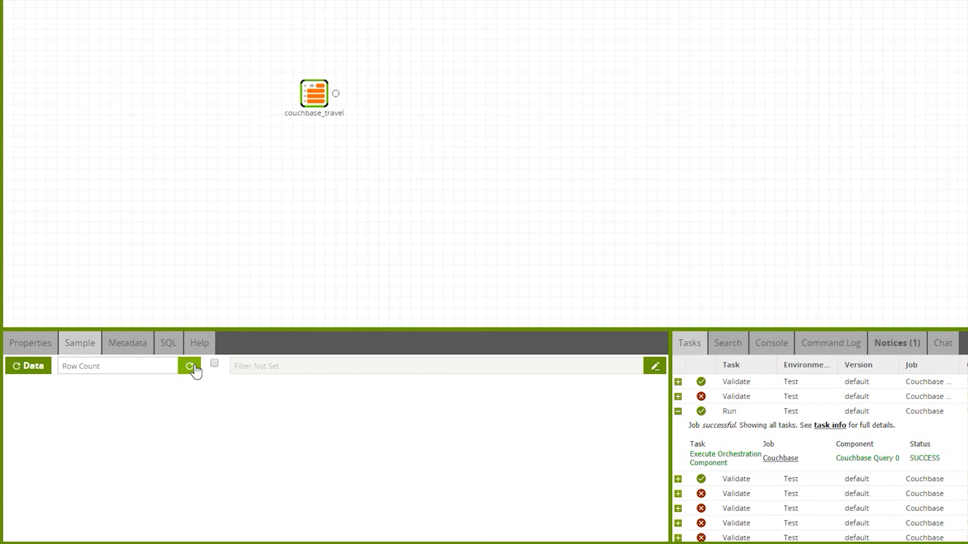
pyautogui.click(192, 367)
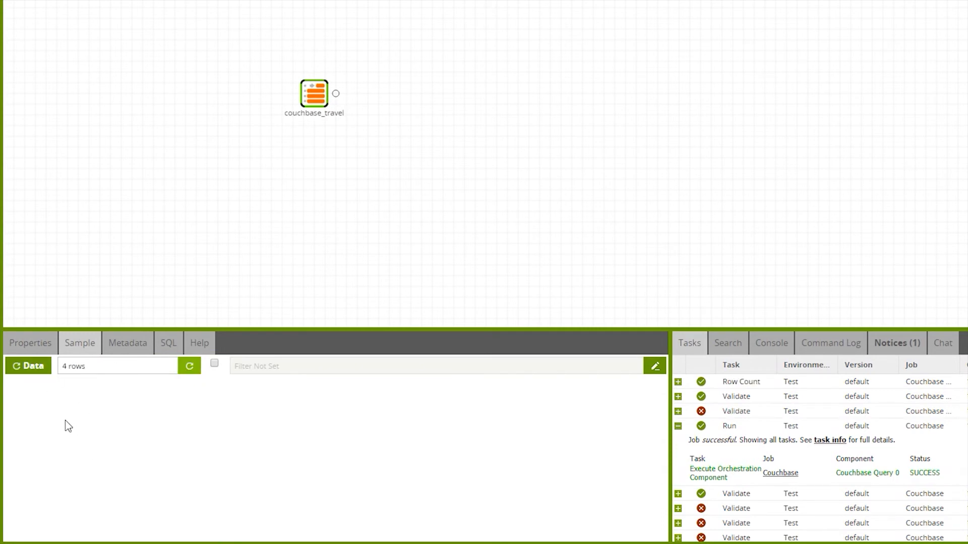
pyautogui.click(30, 372)
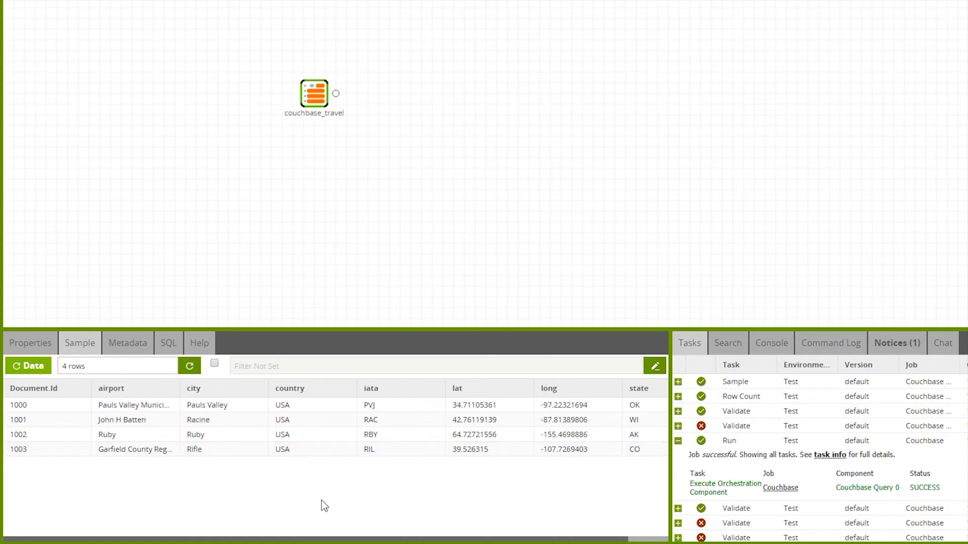
# Add a Join component beside the couchbase_travel input and connect the input to it.
pyautogui.click(20, 395)
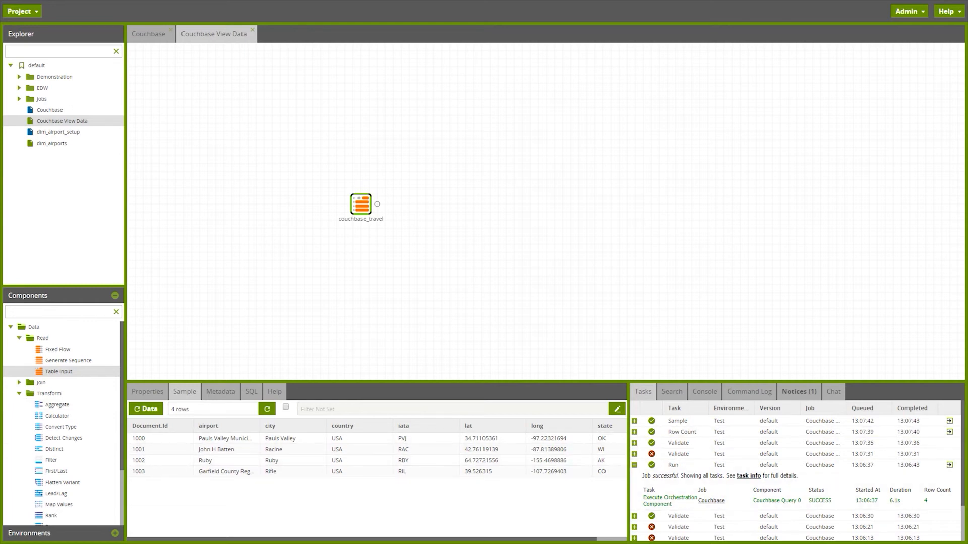
pyautogui.click(19, 383)
pyautogui.moveTo(49, 416); pyautogui.dragTo(466, 207)
pyautogui.click(361, 211)
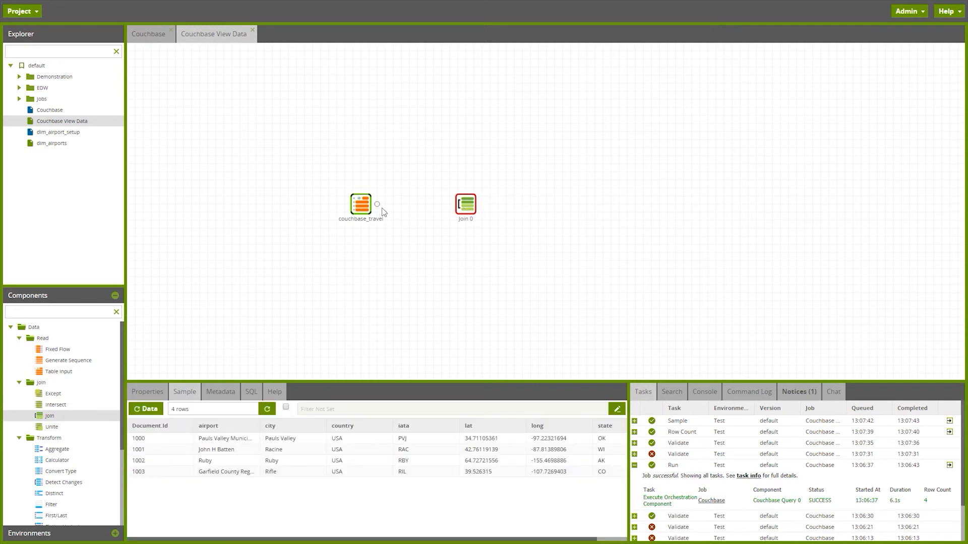
pyautogui.moveTo(379, 206); pyautogui.dragTo(469, 210)
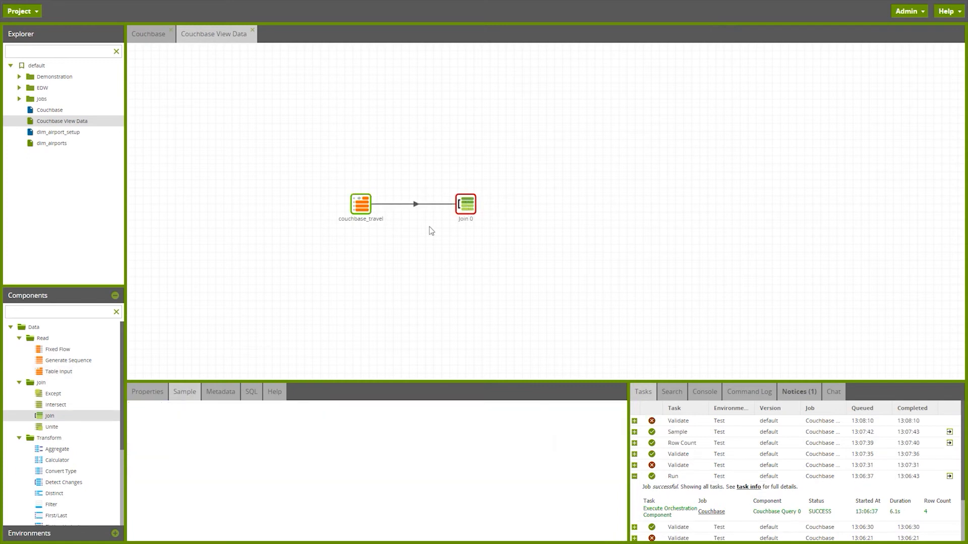
# Add a Table Input component below the Join and set its table to matillion_us_state_lookup.
pyautogui.click(140, 396)
pyautogui.moveTo(73, 372); pyautogui.dragTo(468, 268)
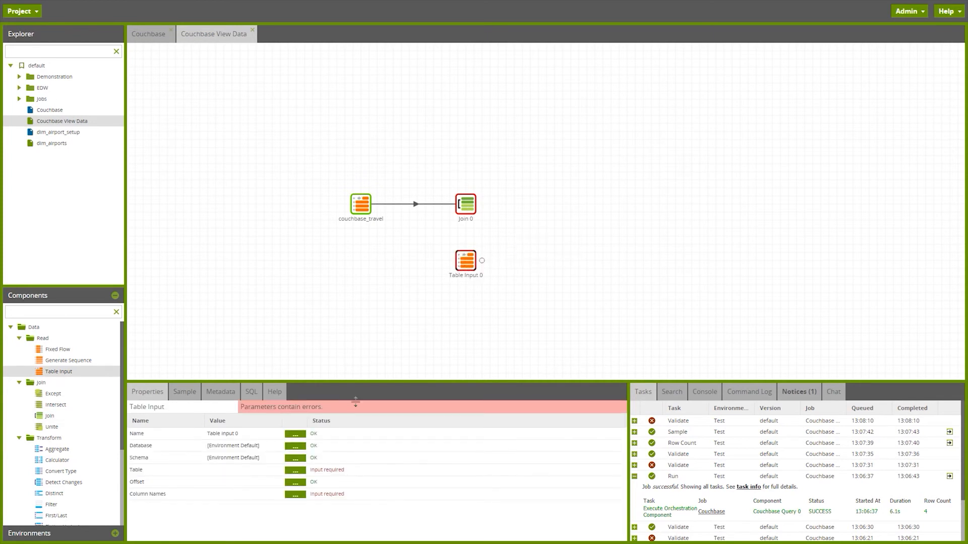
pyautogui.click(296, 470)
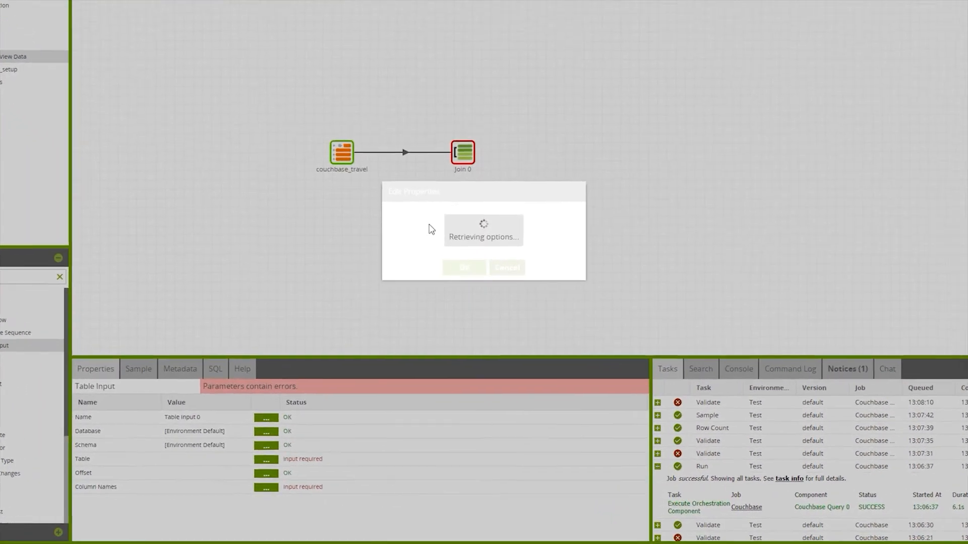
pyautogui.click(443, 267)
pyautogui.write('stat')
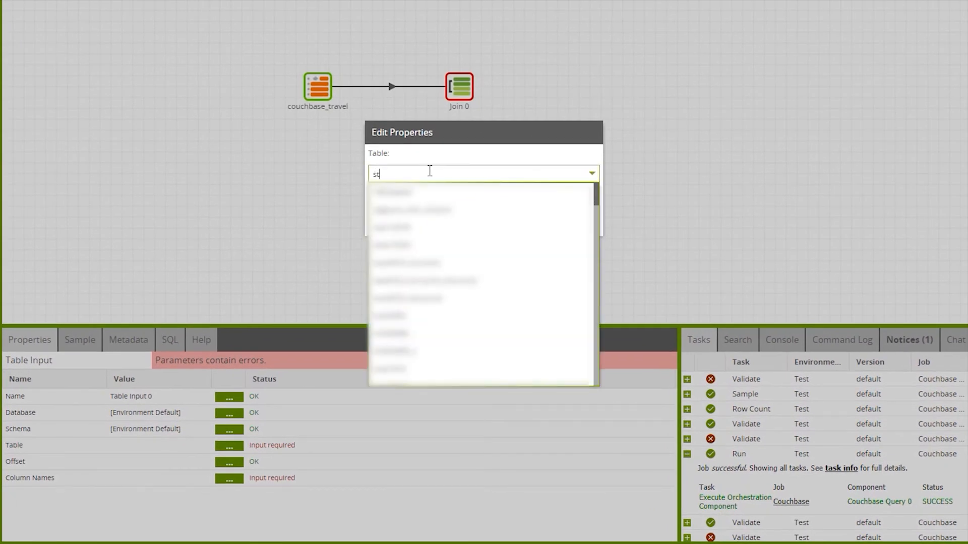
pyautogui.click(432, 197)
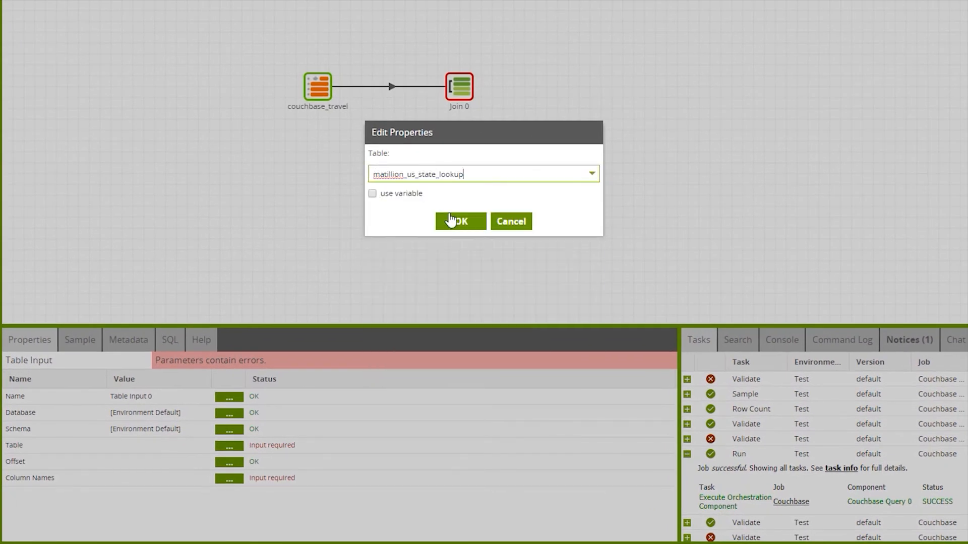
pyautogui.click(449, 222)
# Include both the name and code columns in the matillion_us_state_lookup input's column names.
pyautogui.click(230, 478)
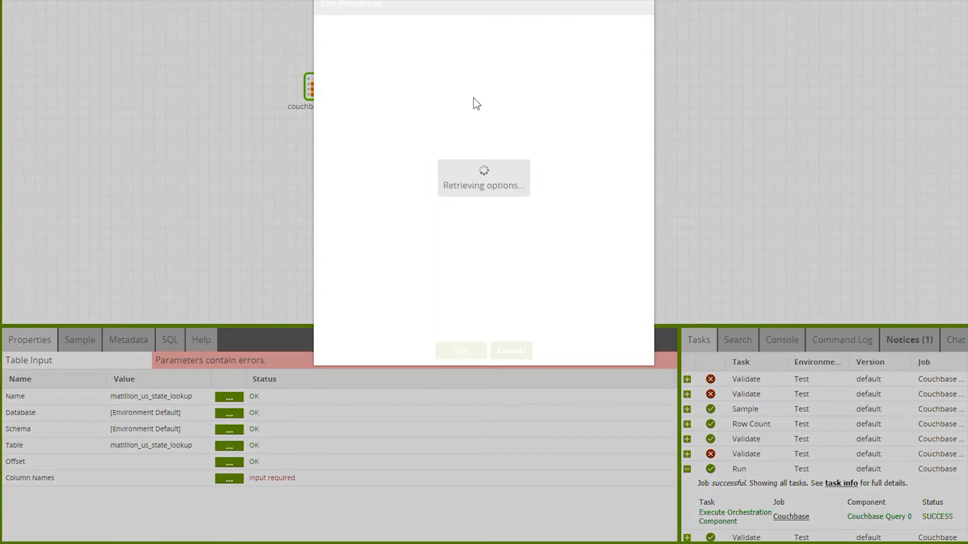
pyautogui.click(484, 76)
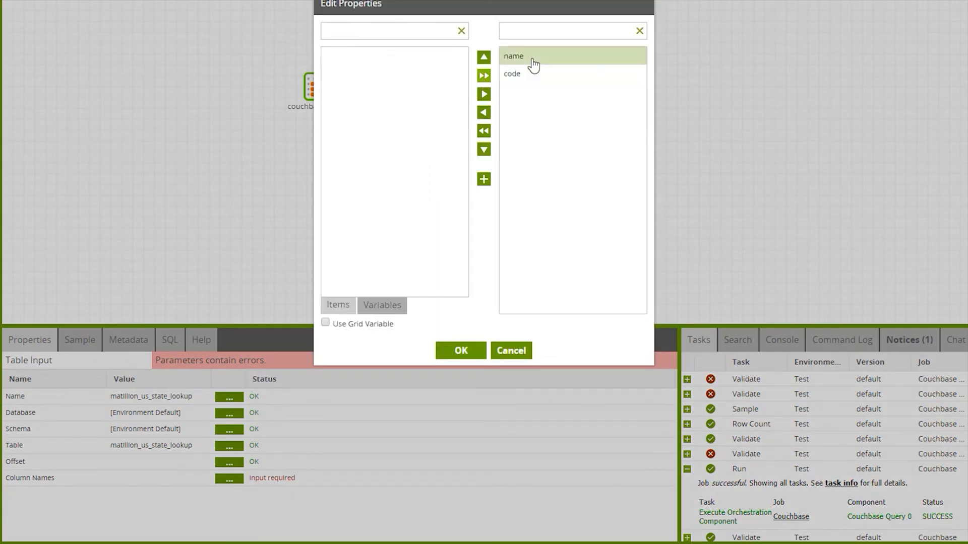
pyautogui.click(462, 351)
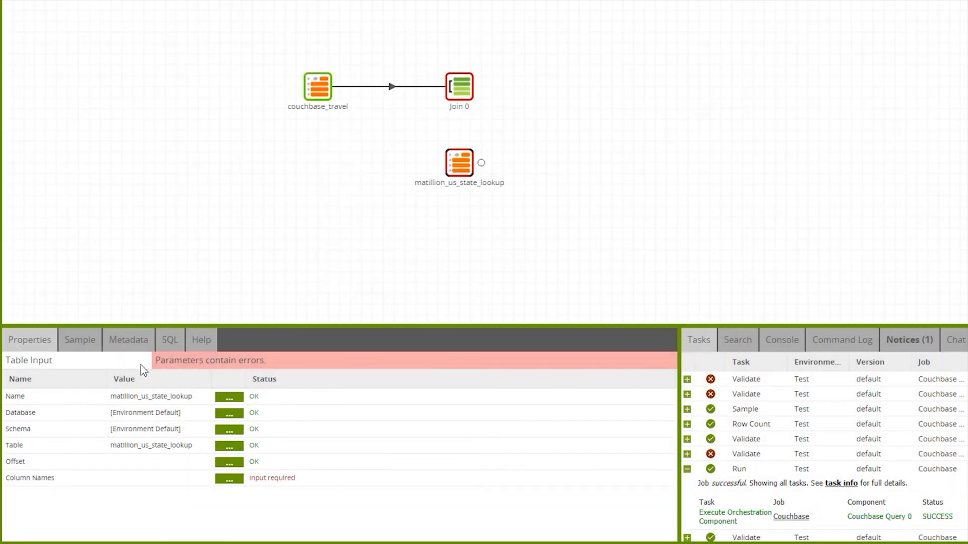
# Retrieve the row count and sample data of the matillion_us_state_lookup input.
pyautogui.click(93, 353)
pyautogui.click(192, 363)
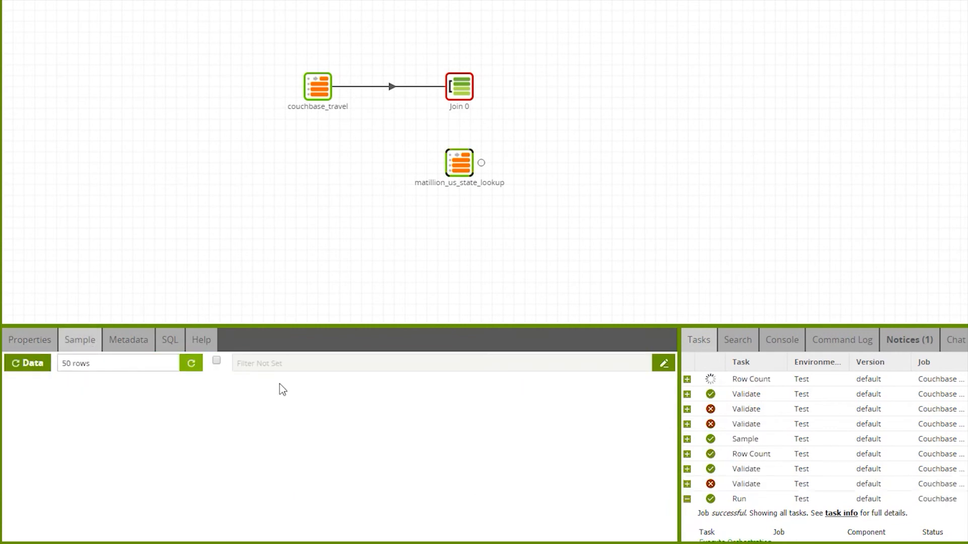
pyautogui.click(31, 364)
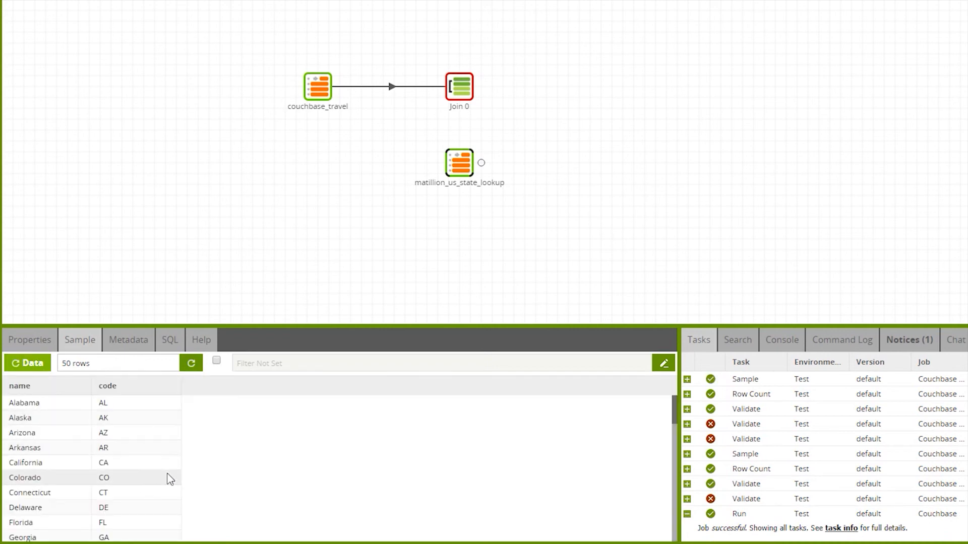
# Connect the matillion_us_state_lookup input to the Join and set the Join's main table to couchbase_travel.
pyautogui.moveTo(482, 162); pyautogui.dragTo(459, 89)
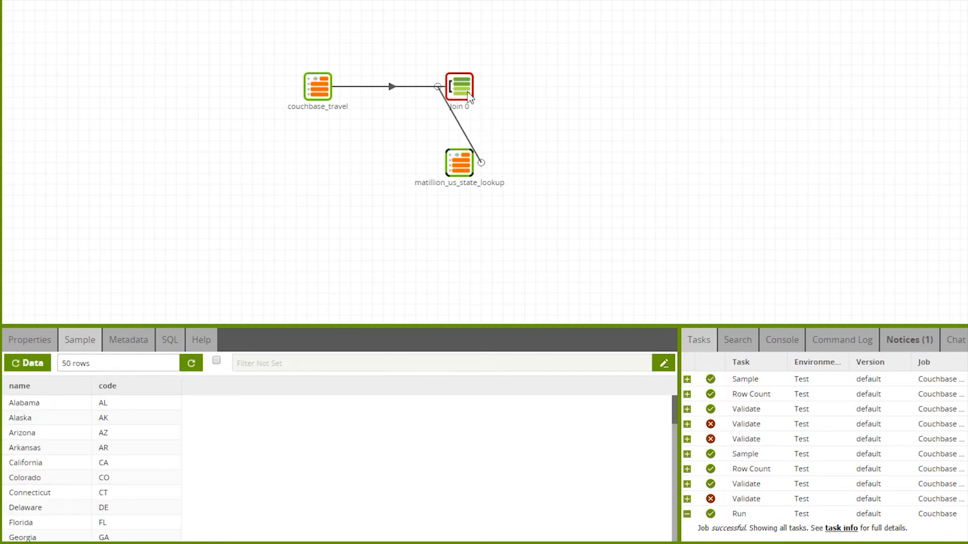
pyautogui.click(38, 349)
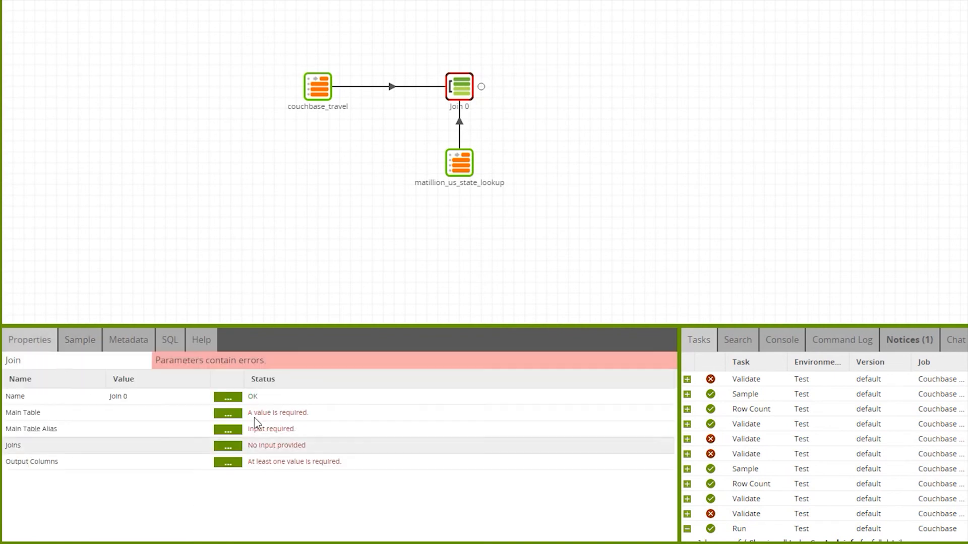
pyautogui.click(228, 413)
pyautogui.click(504, 174)
pyautogui.click(487, 194)
pyautogui.click(463, 223)
# Set the Join's main table alias to travel.
pyautogui.click(228, 430)
pyautogui.write('travel')
pyautogui.click(461, 214)
# Add a join to the matillion_us_state_lookup table with the alias state and the join type Left.
pyautogui.click(228, 447)
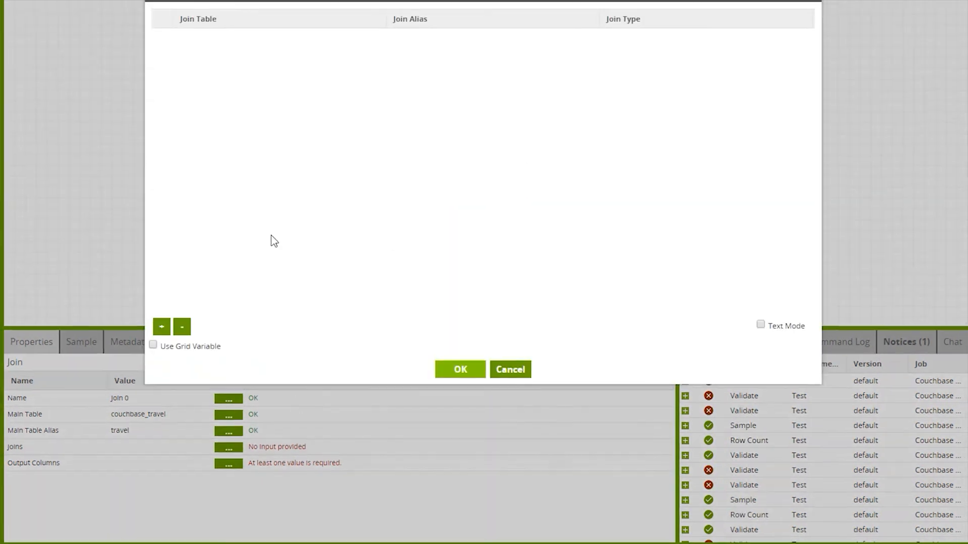
pyautogui.click(164, 328)
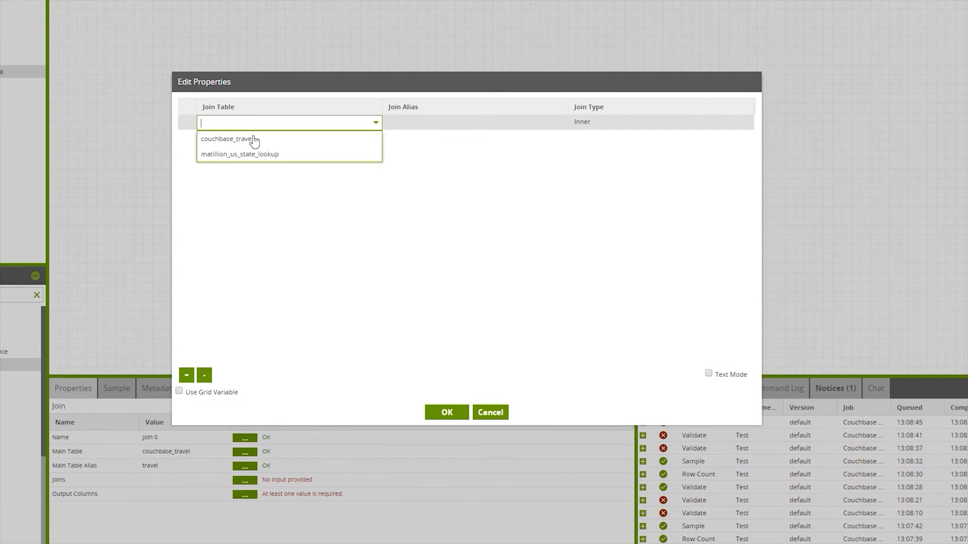
pyautogui.click(258, 156)
pyautogui.click(467, 124)
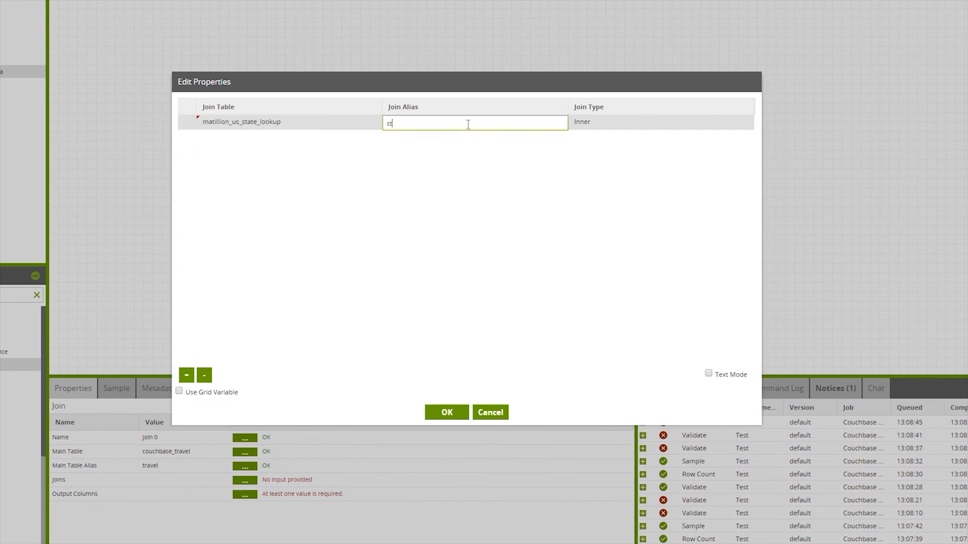
pyautogui.click(612, 123)
pyautogui.click(594, 155)
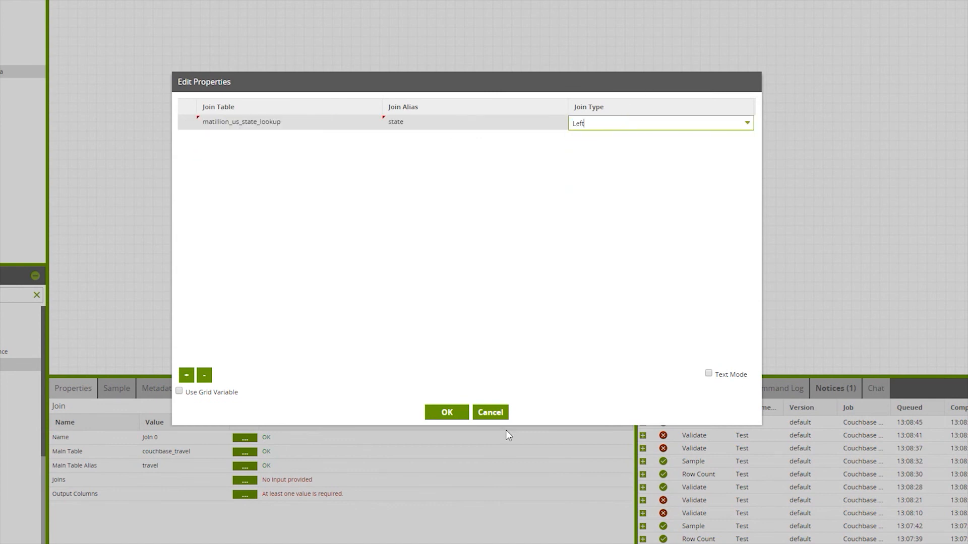
pyautogui.click(446, 412)
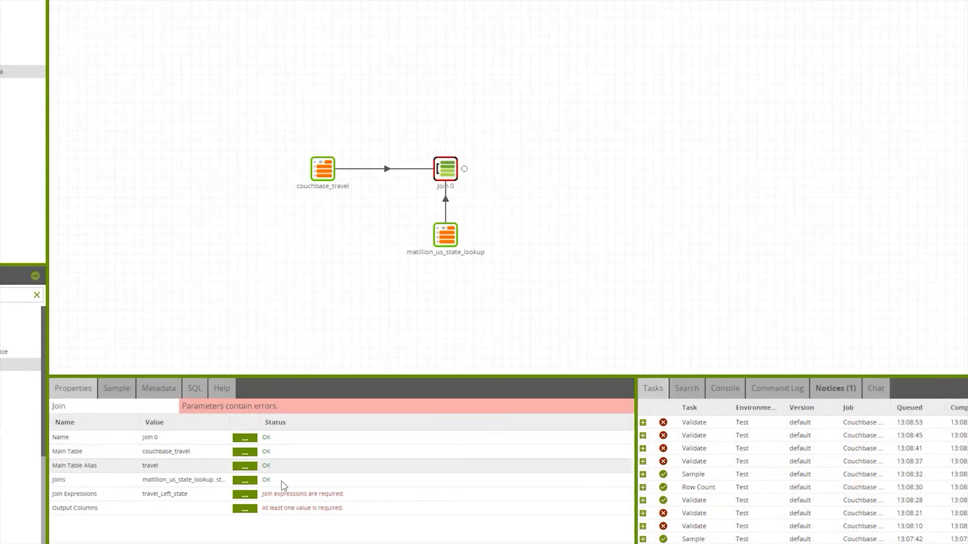
# Define the travel_Left_state join expression as "travel"."state" = "state"."code".
pyautogui.click(245, 494)
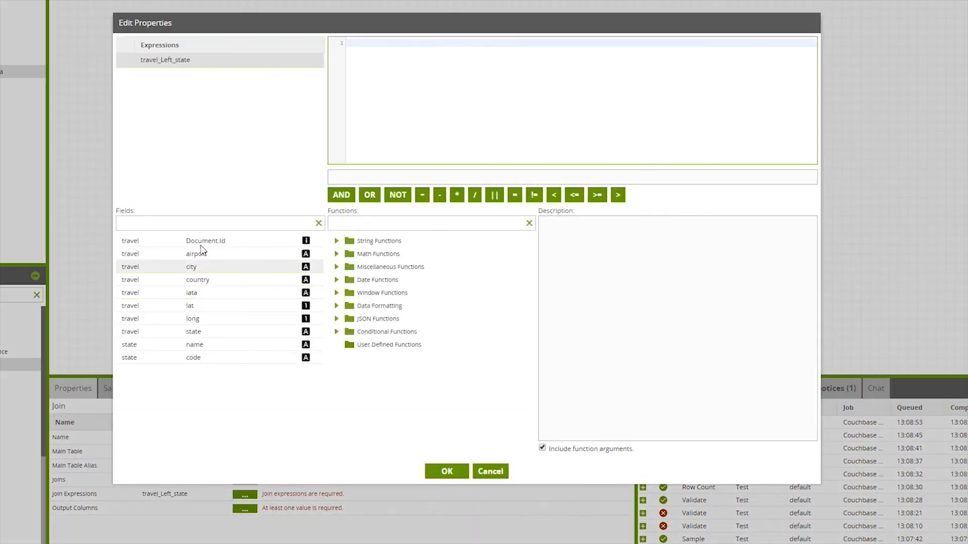
pyautogui.doubleClick(209, 335)
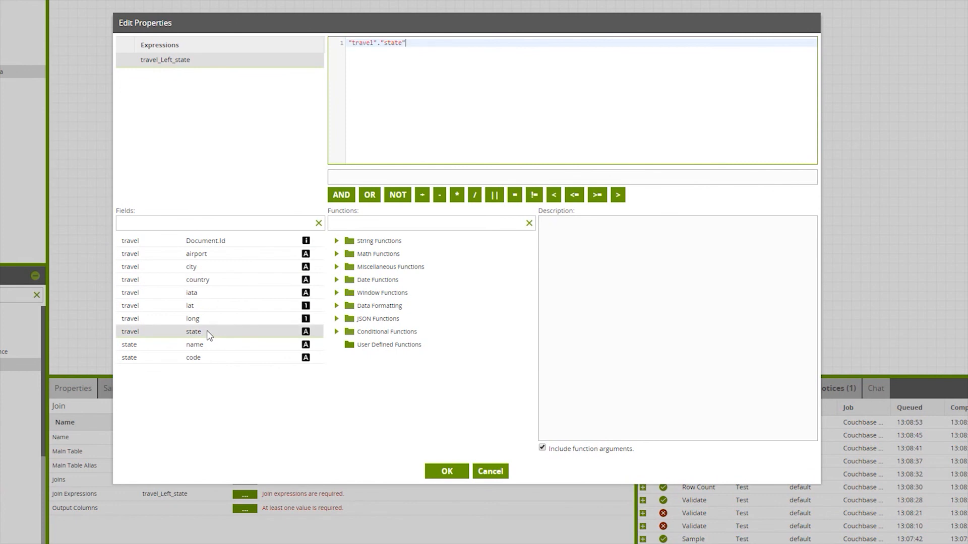
pyautogui.doubleClick(222, 359)
pyautogui.click(439, 471)
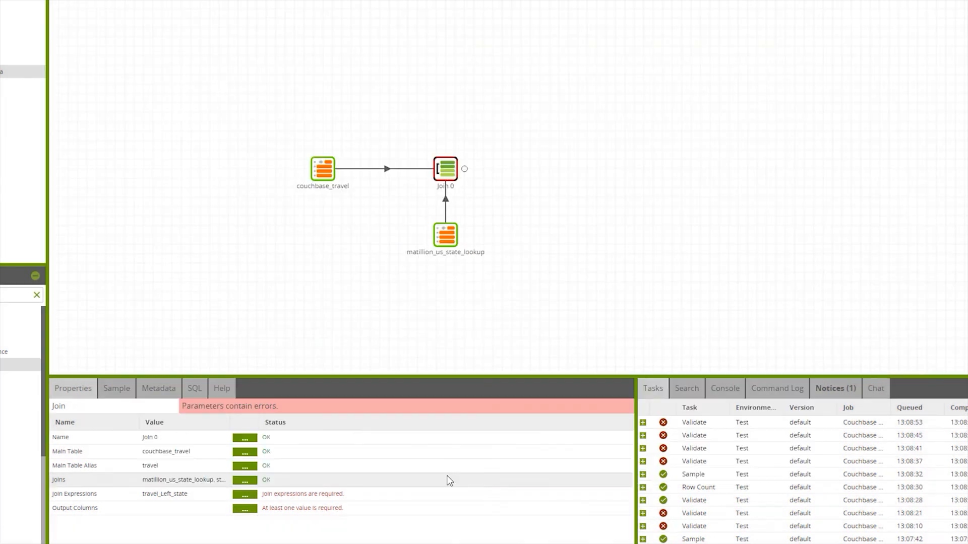
# Add all available columns to the Join's output columns, then remove the state.code row.
pyautogui.click(244, 509)
pyautogui.click(243, 376)
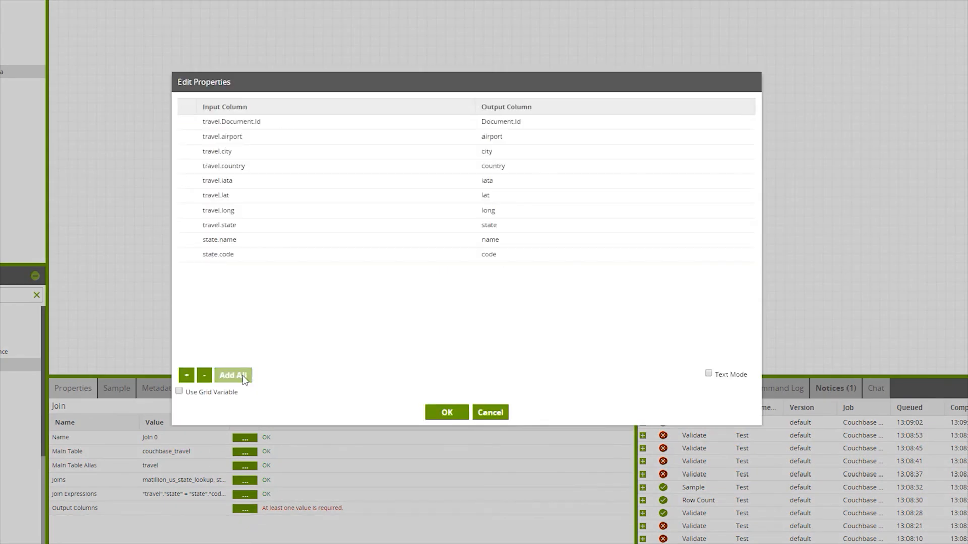
pyautogui.click(238, 241)
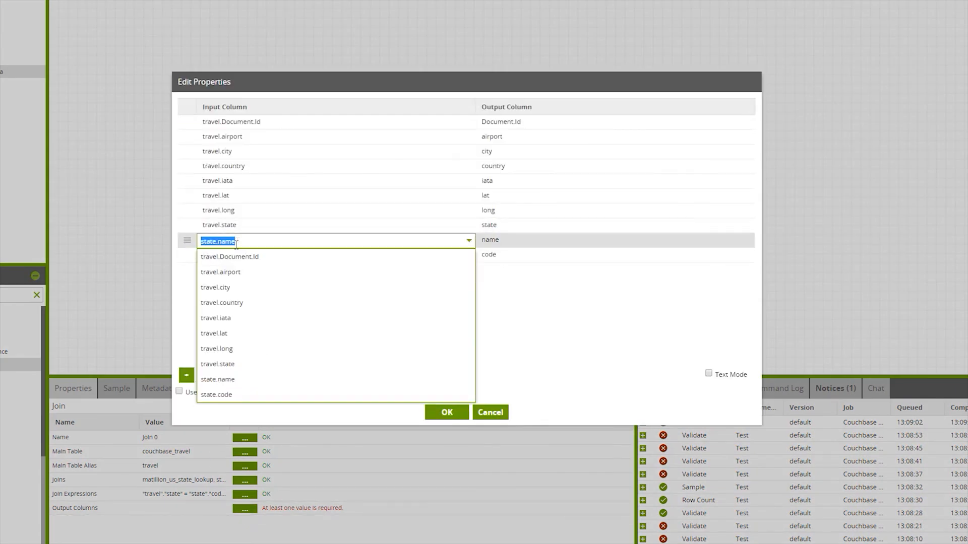
pyautogui.click(192, 254)
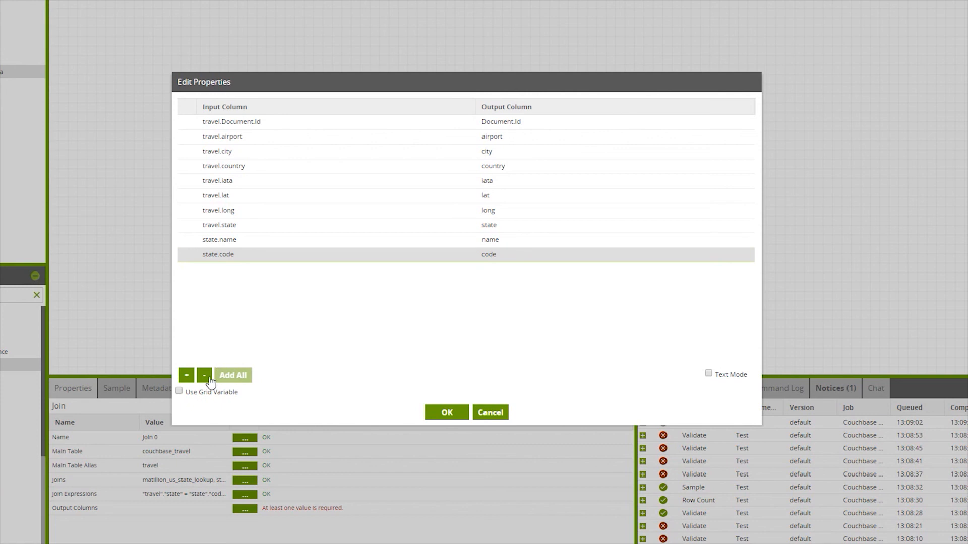
pyautogui.click(207, 377)
pyautogui.click(446, 411)
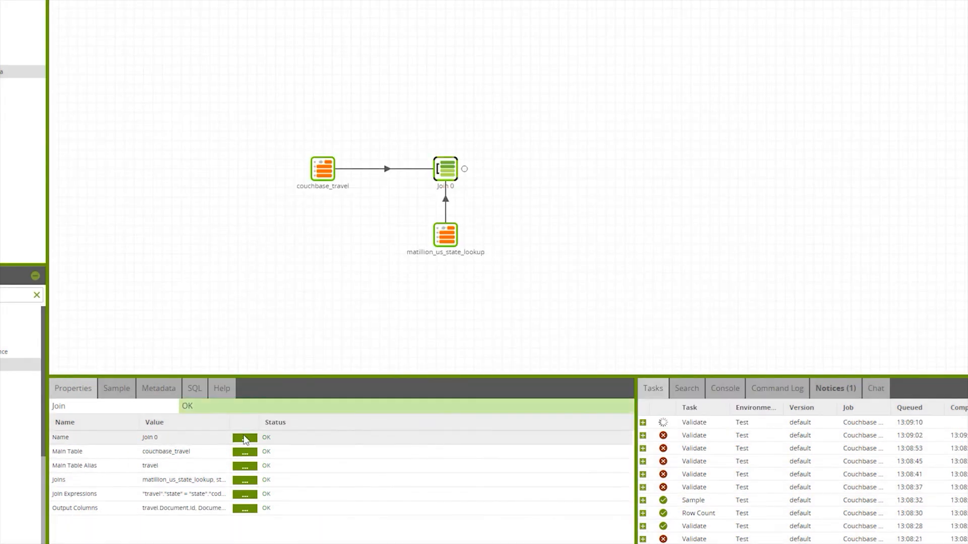
# Retrieve sample data from the Join and examine its columns through to the state name.
pyautogui.click(116, 389)
pyautogui.click(76, 414)
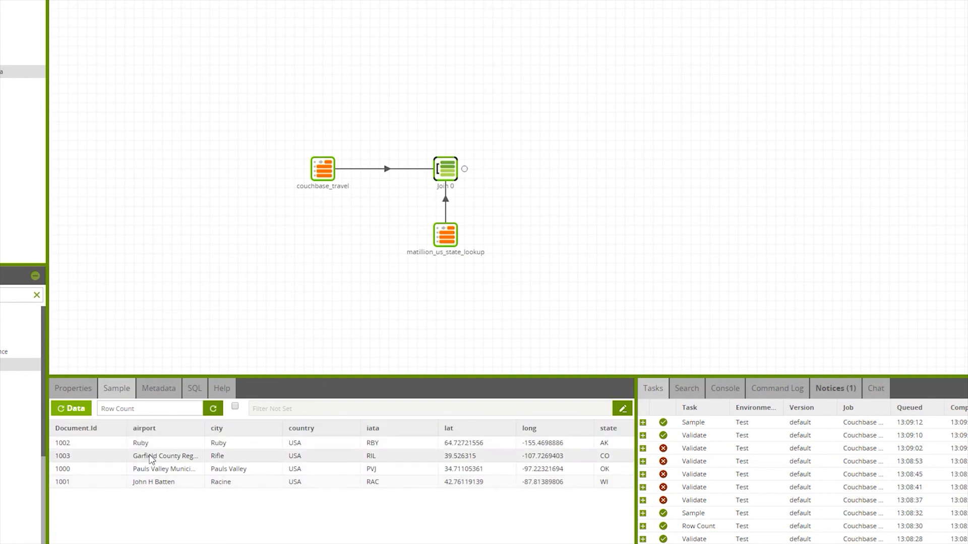
pyautogui.moveTo(429, 543); pyautogui.dragTo(535, 543)
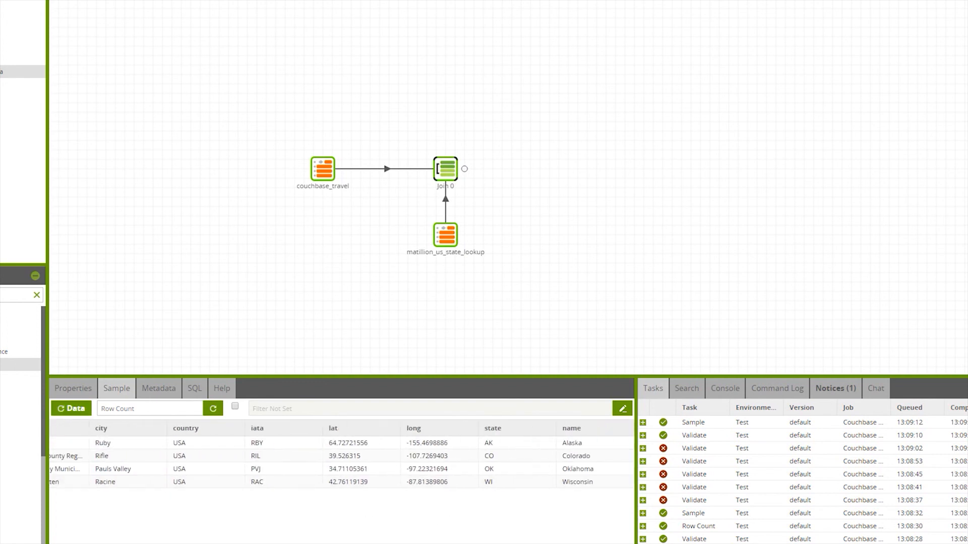